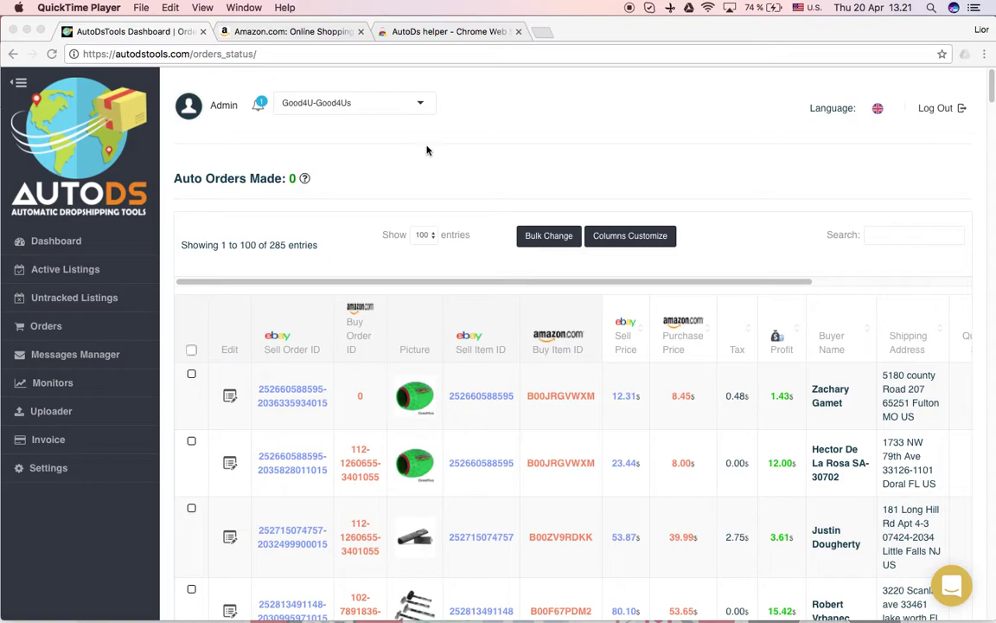
# Install the AutoDs helper extension from the Chrome Web Store and return to the AutoDS orders tab
pyautogui.click(456, 33)
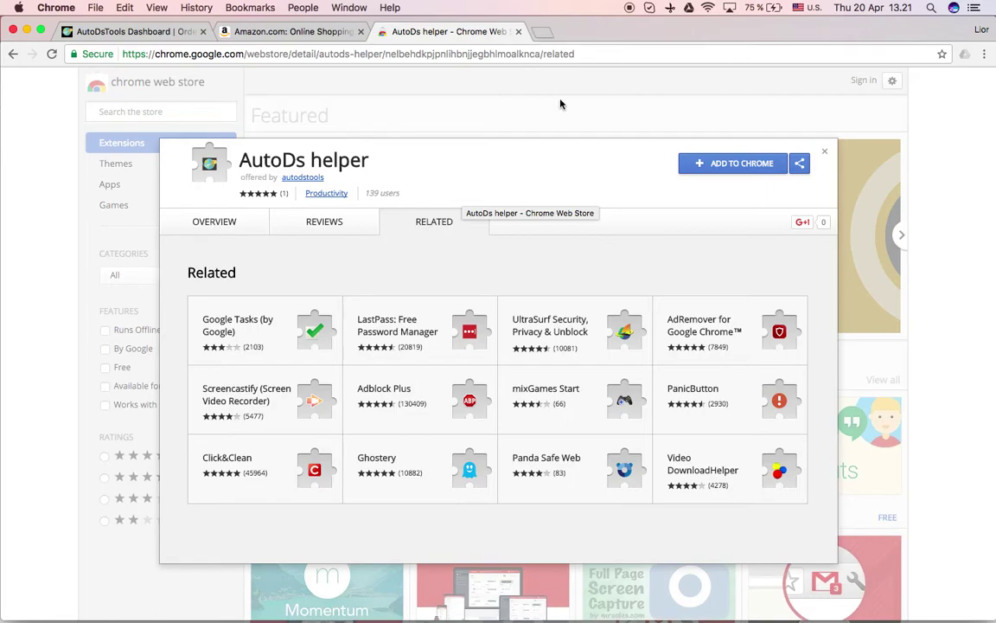
pyautogui.click(736, 166)
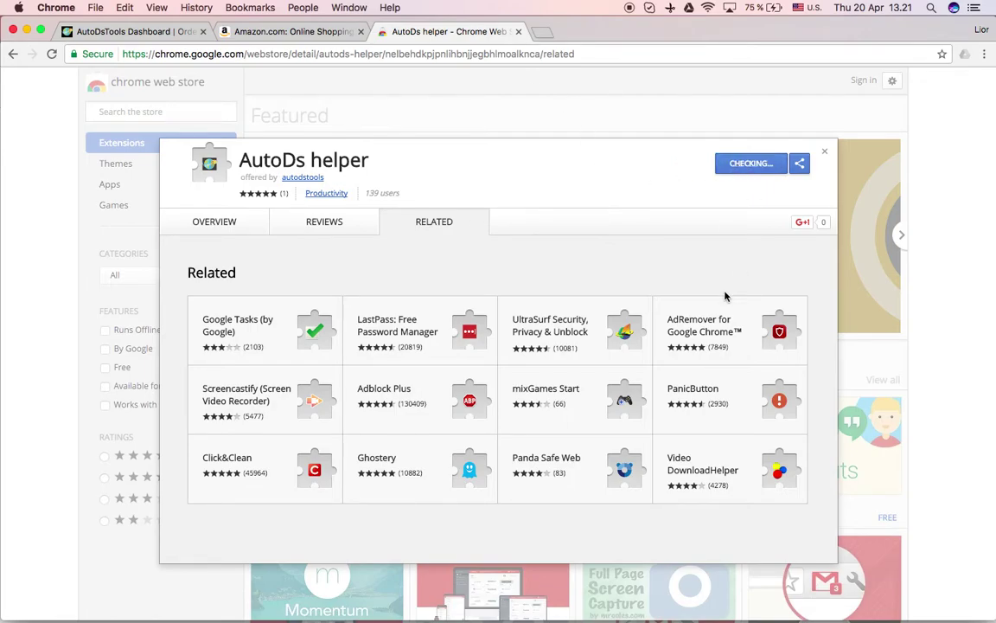
pyautogui.click(602, 152)
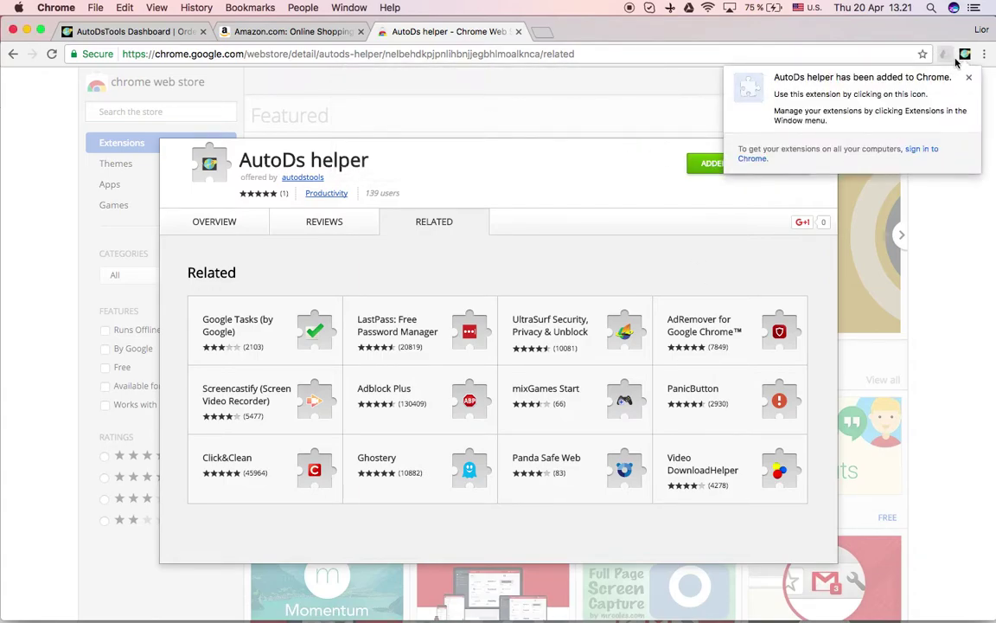
pyautogui.click(969, 74)
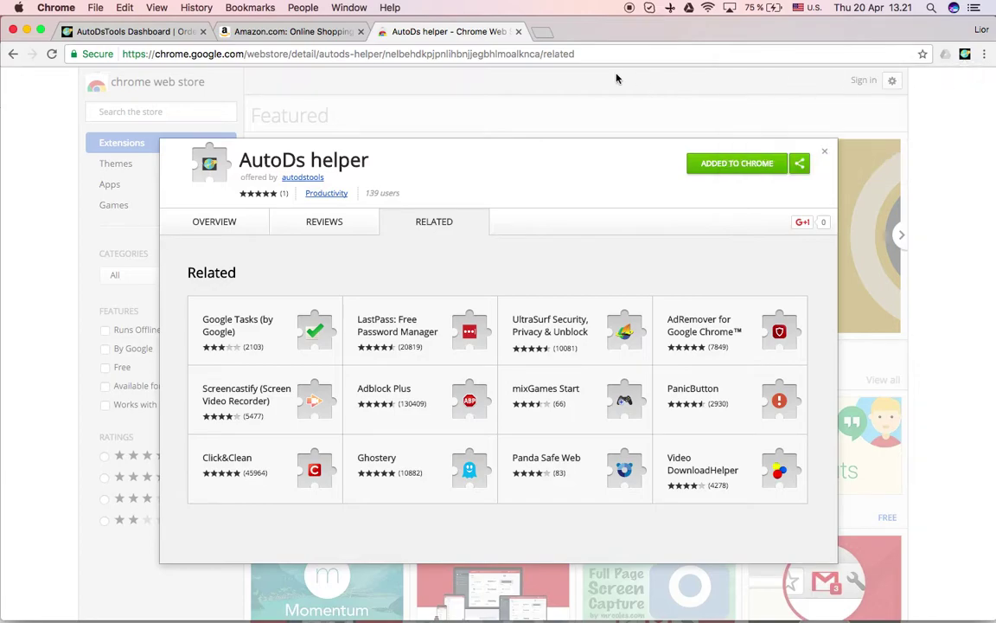
pyautogui.click(824, 152)
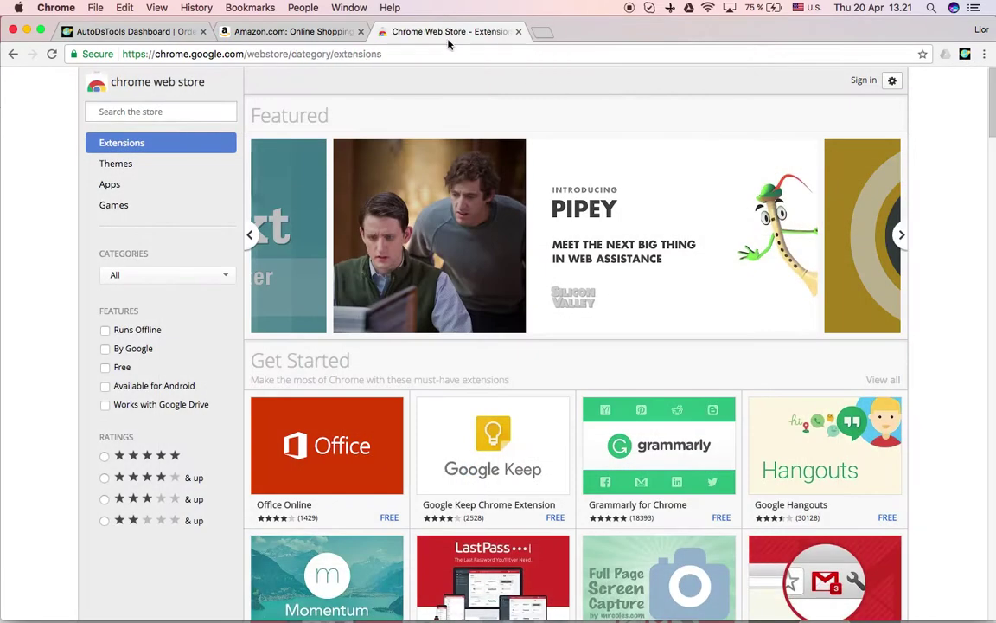
pyautogui.moveTo(414, 38); pyautogui.dragTo(304, 35)
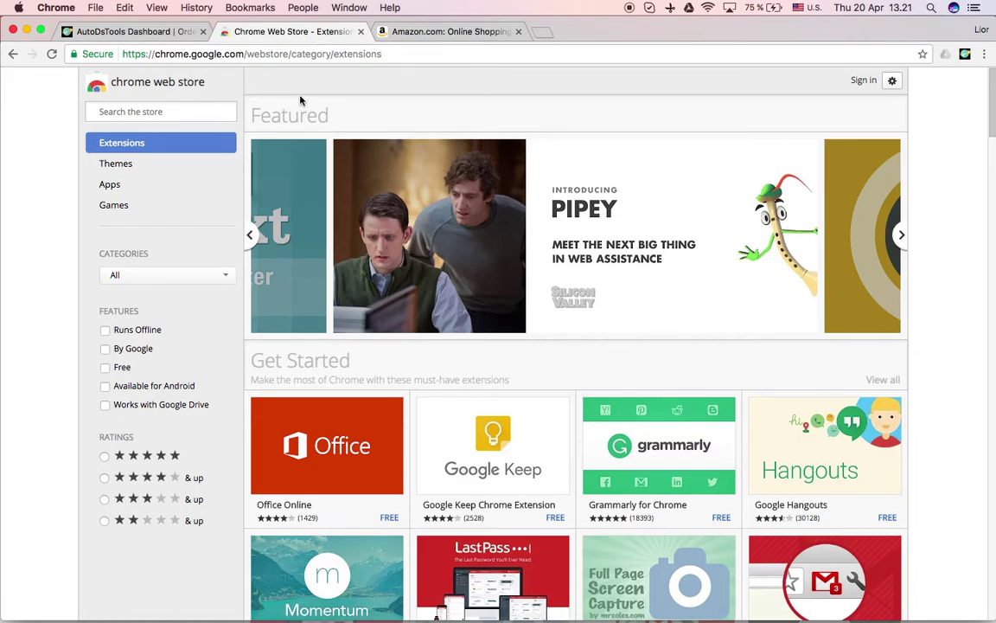
pyautogui.click(132, 33)
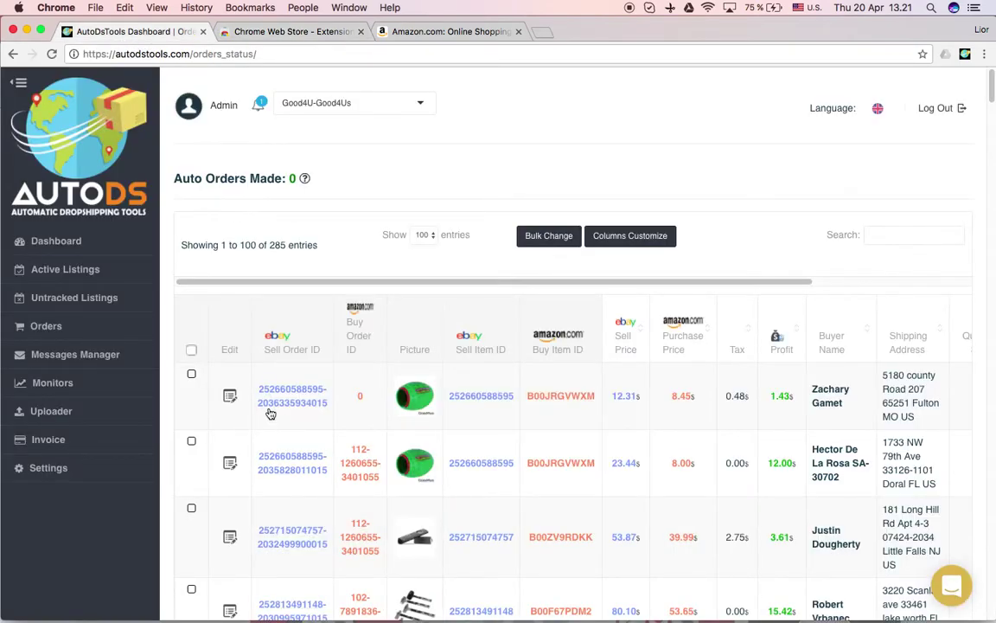
# Reload the AutoDS orders list and open the first order's details dialog
pyautogui.click(53, 54)
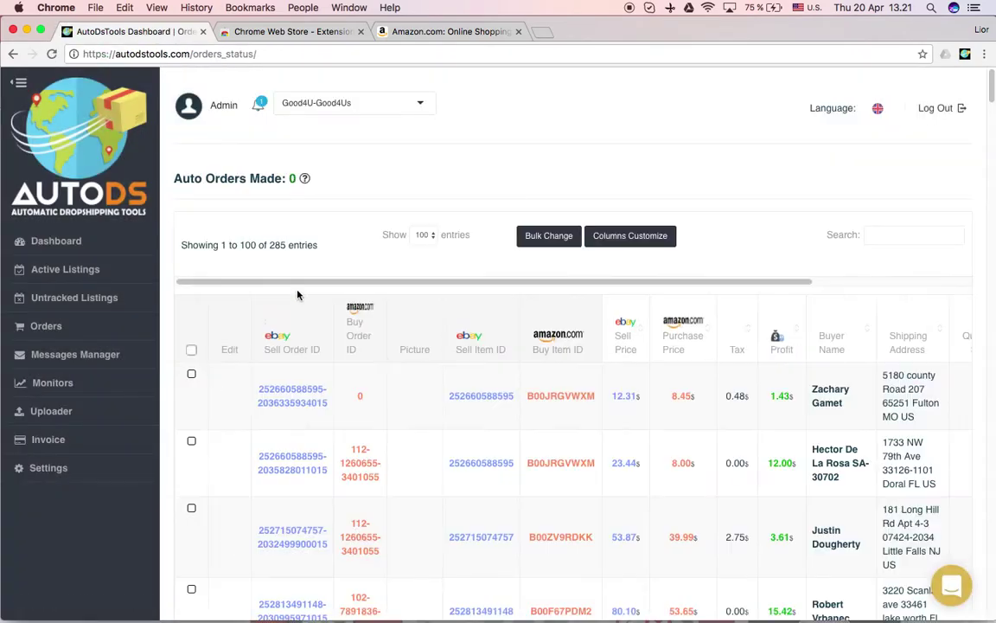
pyautogui.scroll(-1, 344, 302)
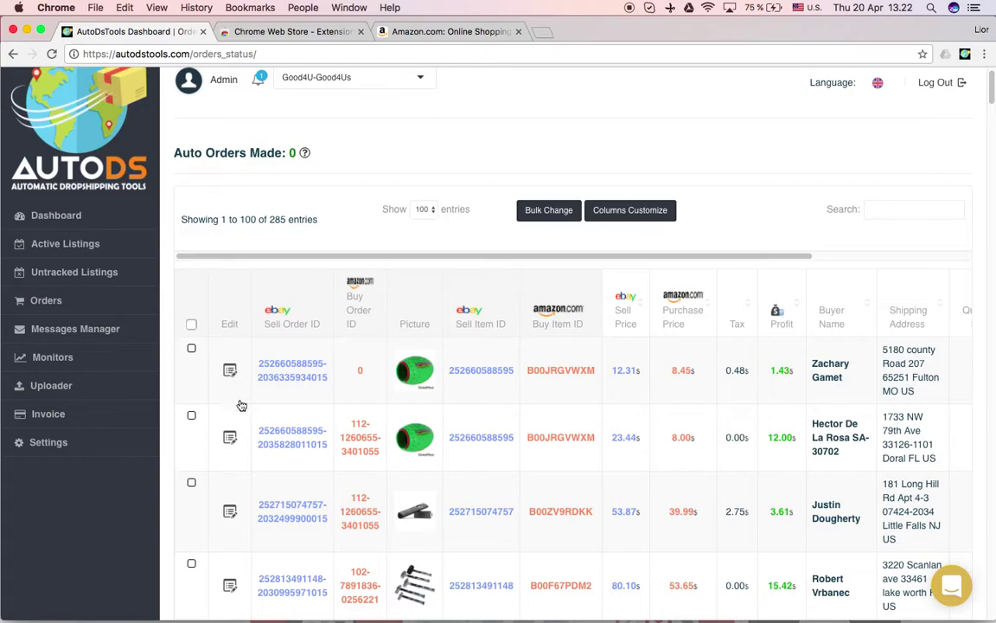
pyautogui.click(231, 373)
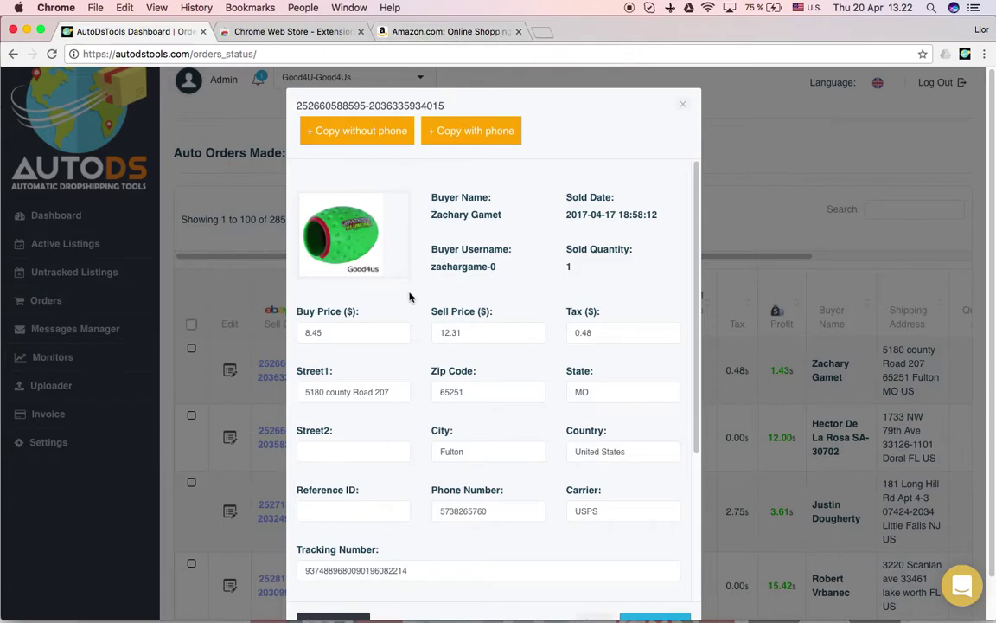
# Copy the first order's shipping address, including the phone number, and close the order dialog
pyautogui.doubleClick(476, 510)
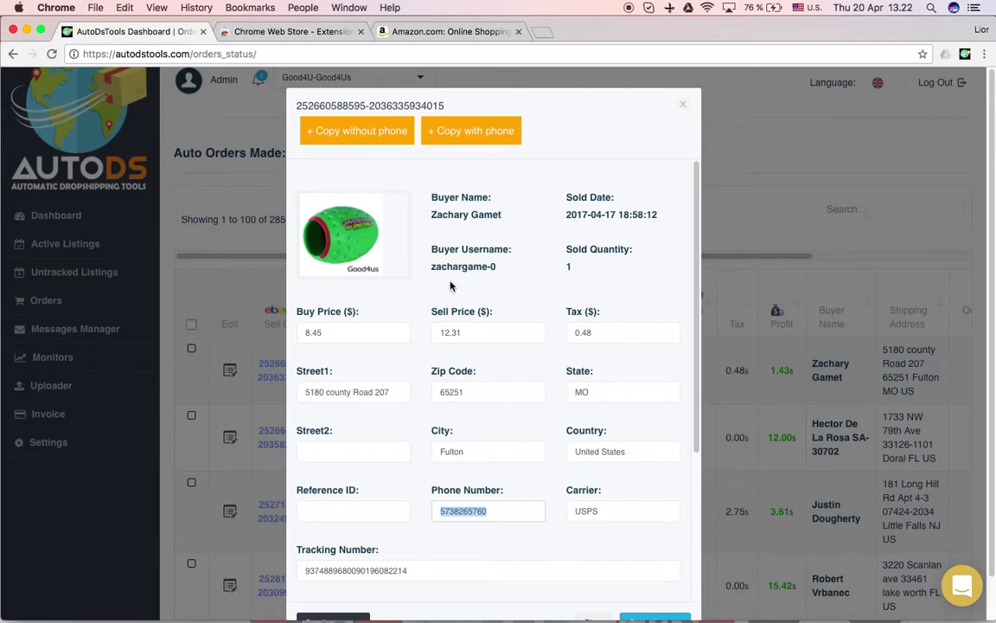
pyautogui.click(514, 294)
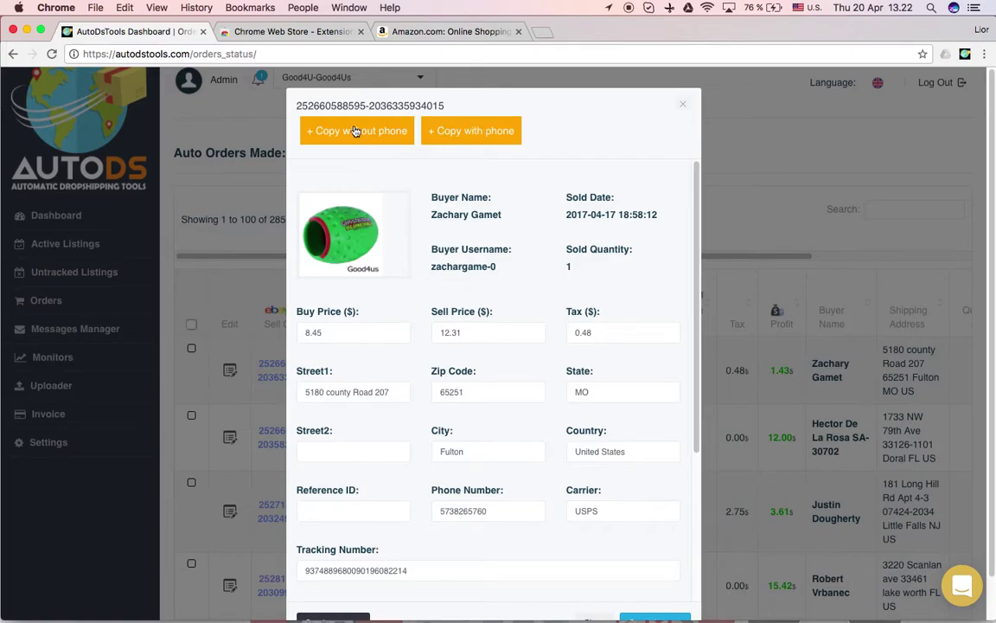
pyautogui.click(486, 132)
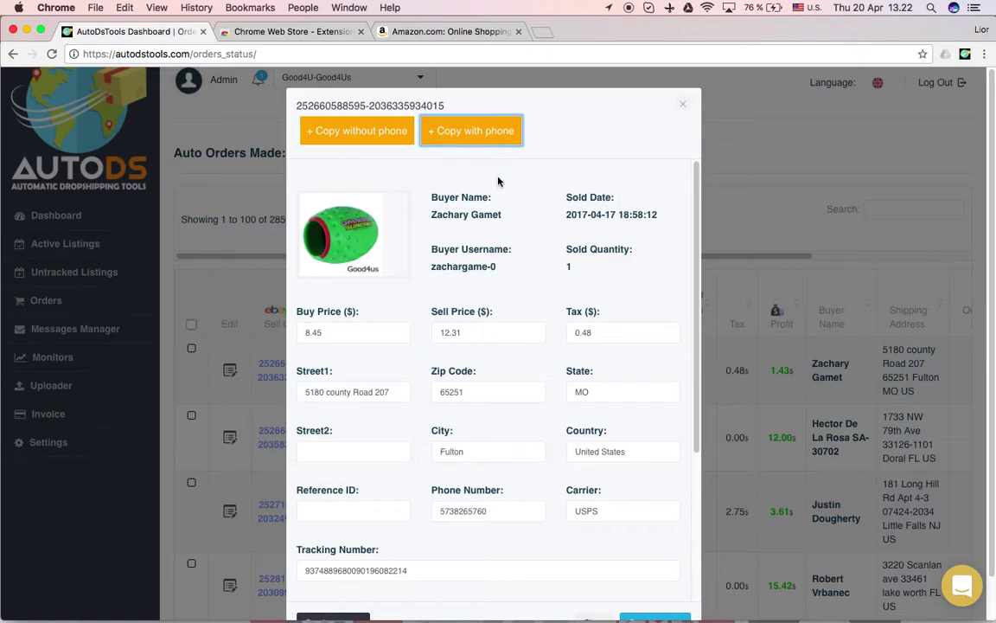
pyautogui.click(683, 107)
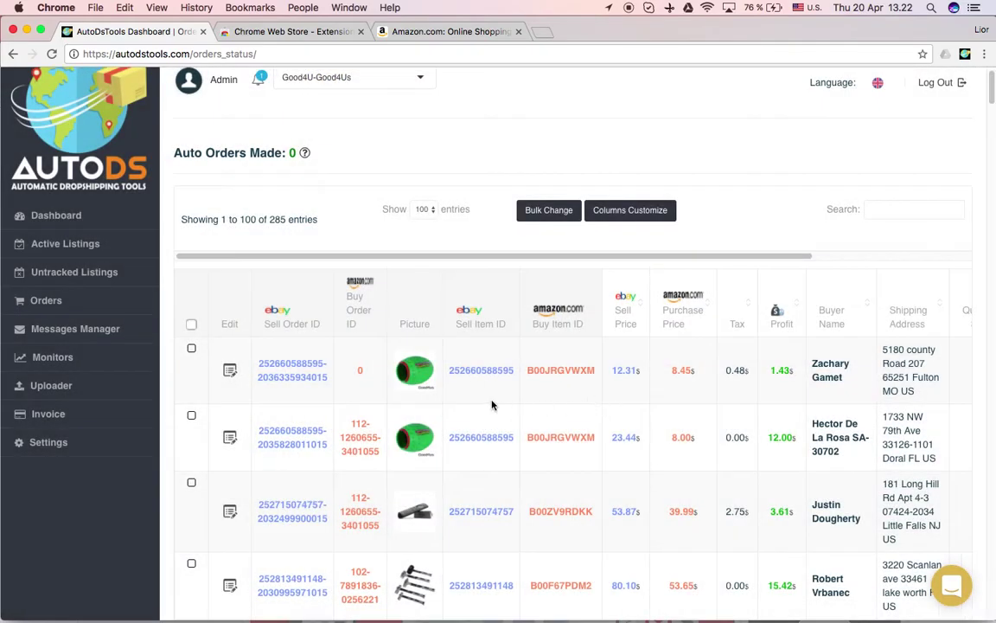
# Add the GhostBusters Orb Slime Ball (B00JRGVWXM) to the Amazon cart and proceed to checkout
pyautogui.click(564, 373)
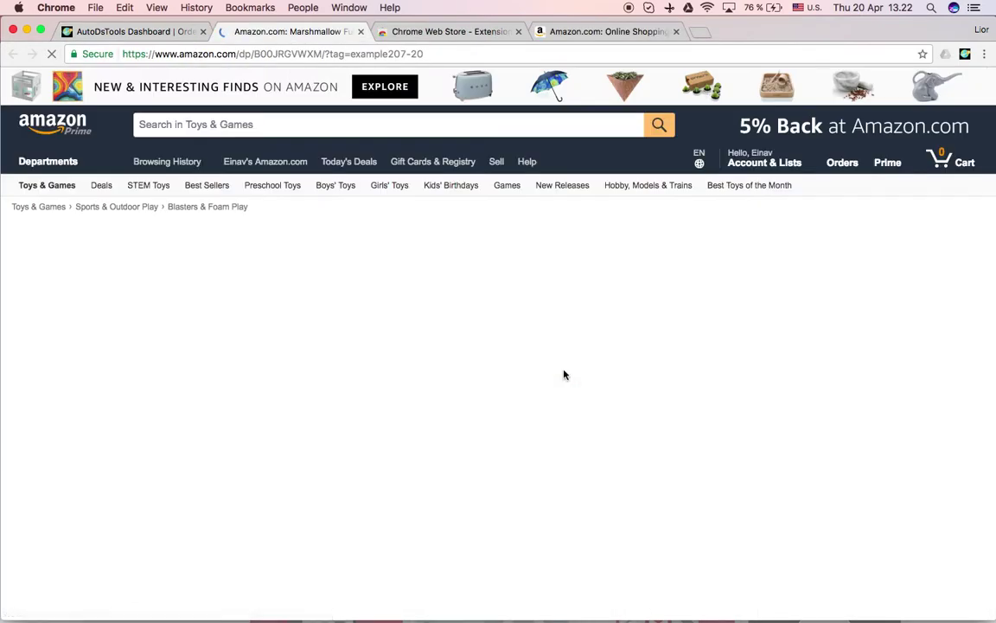
pyautogui.click(916, 301)
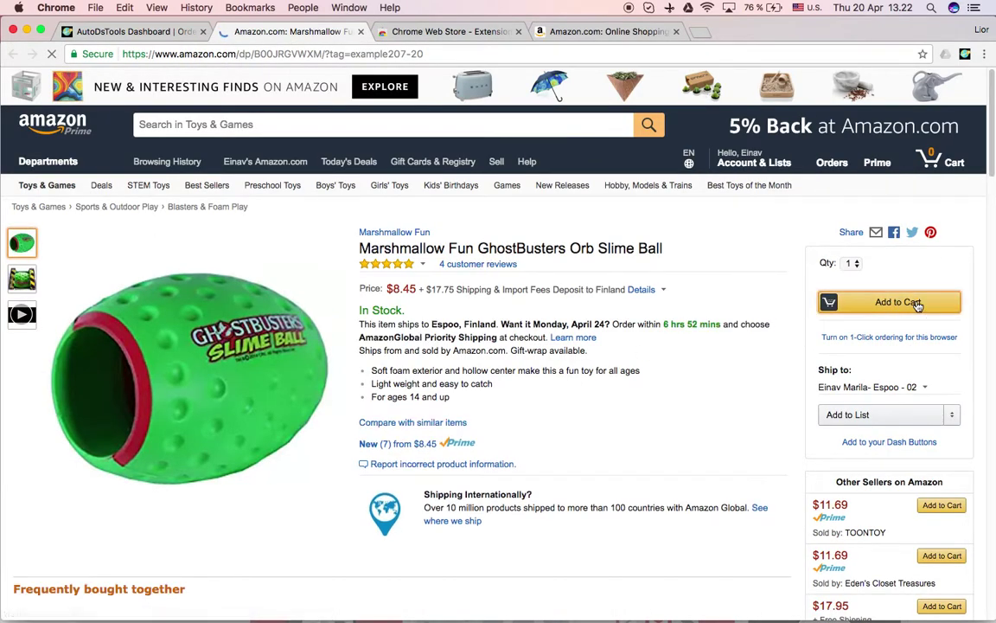
pyautogui.click(723, 249)
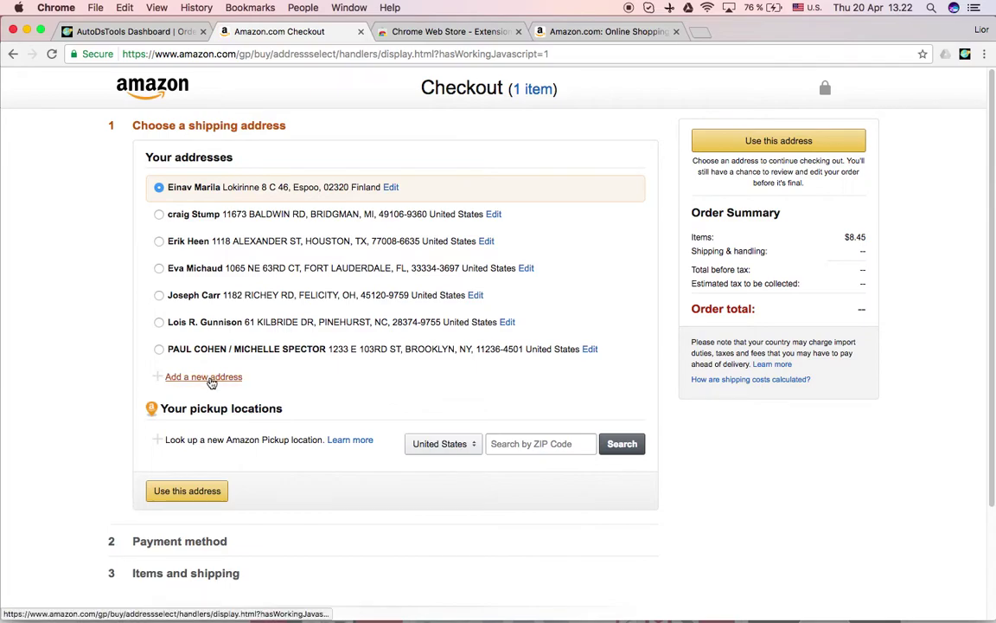
# Paste the copied order address into a new Amazon shipping address and use it for checkout
pyautogui.click(211, 381)
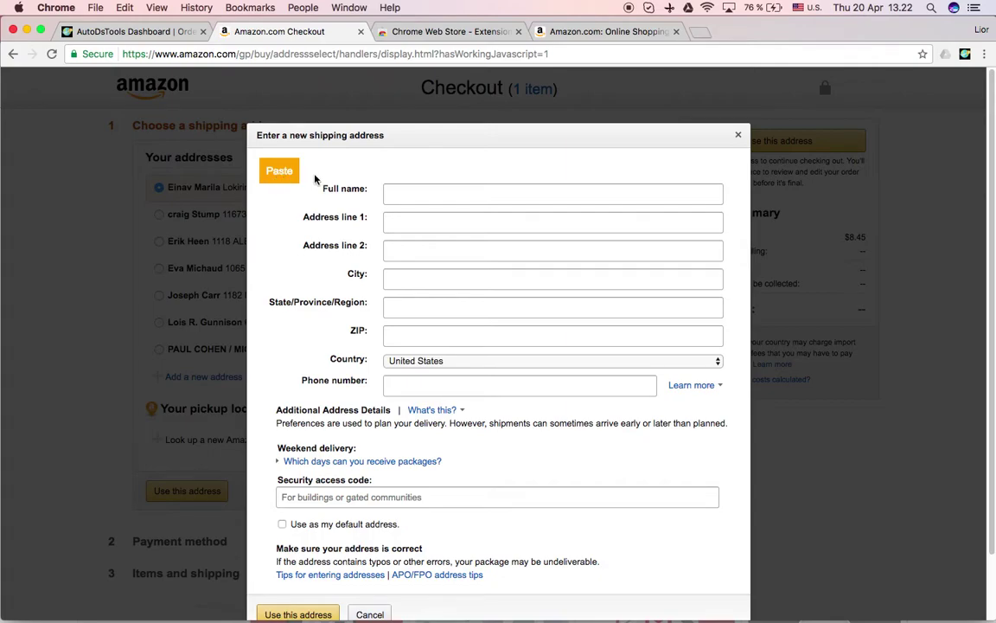
pyautogui.click(279, 171)
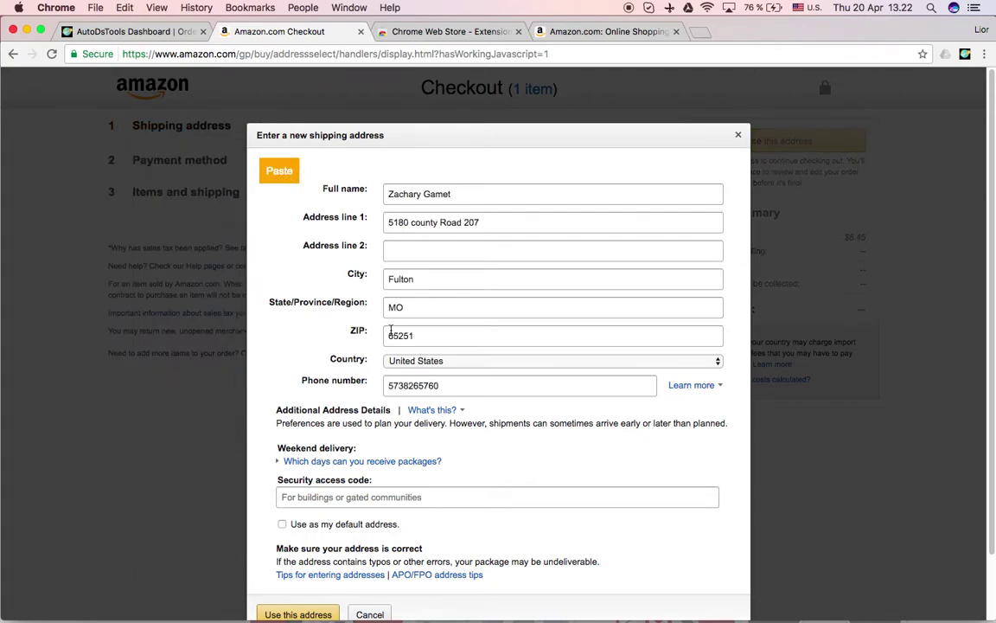
pyautogui.click(446, 392)
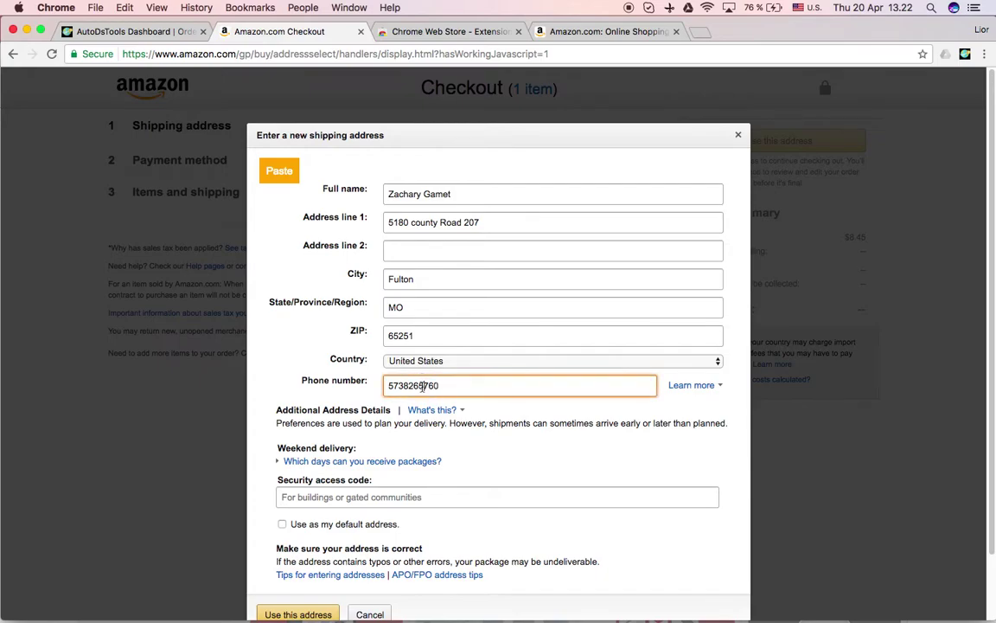
pyautogui.click(432, 410)
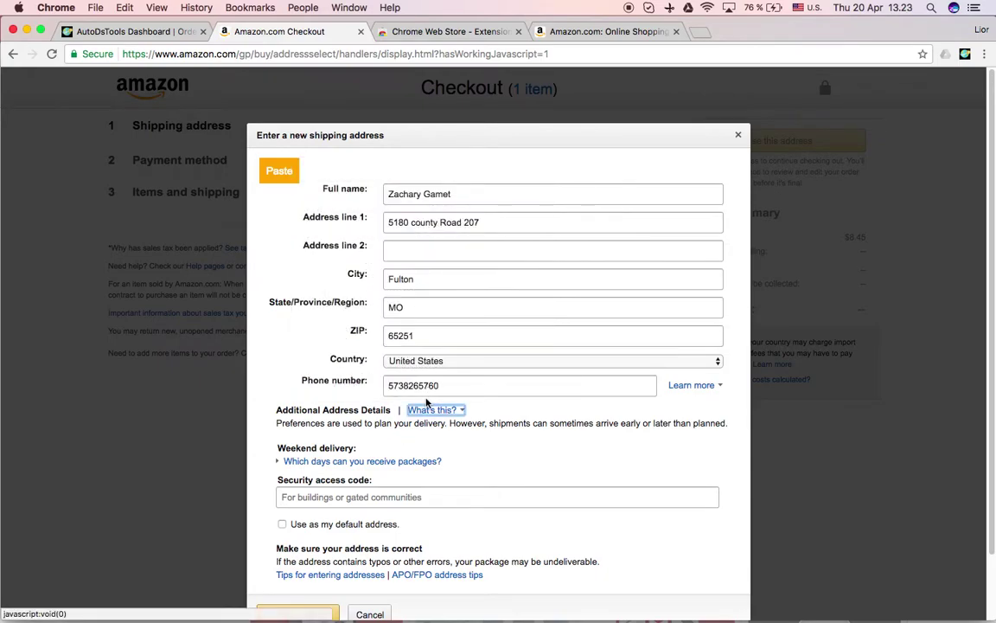
pyautogui.scroll(-2, 570, 337)
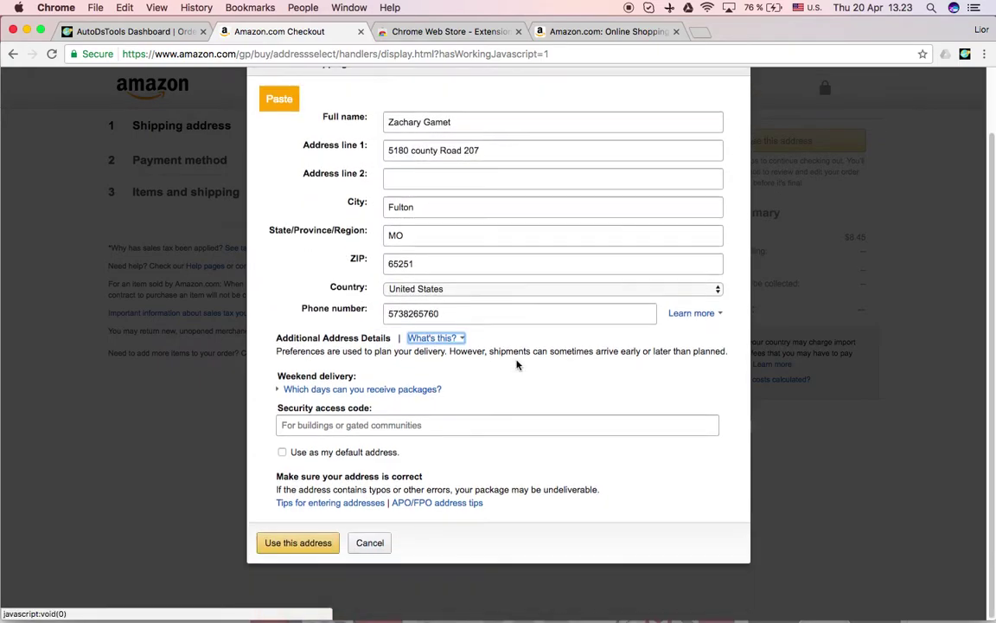
pyautogui.click(310, 547)
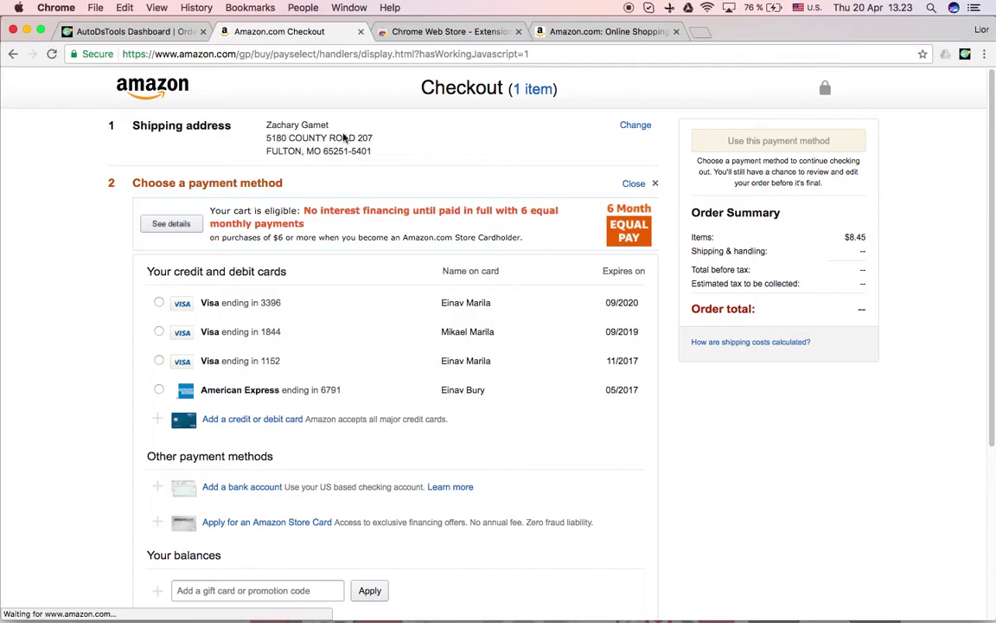
# Reopen the shipping address choices on the Amazon checkout
pyautogui.scroll(-4, 292, 324)
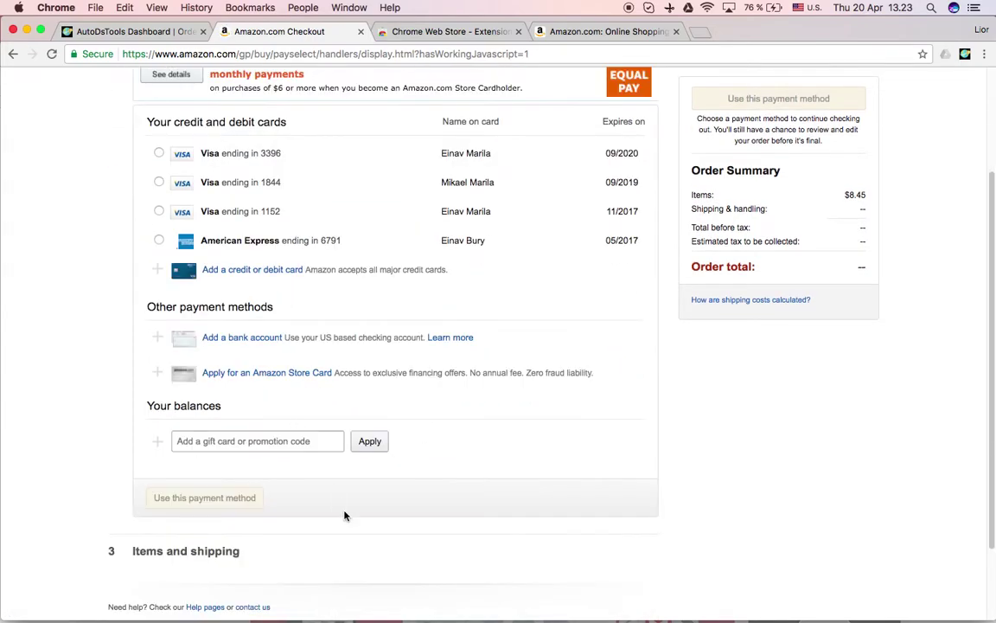
pyautogui.scroll(4, 318, 288)
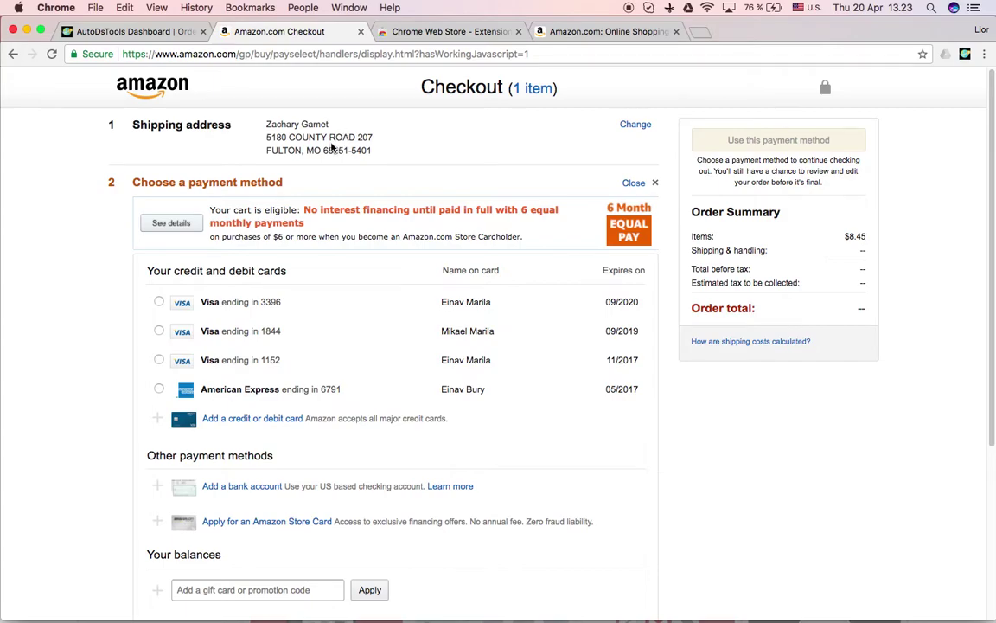
pyautogui.click(635, 125)
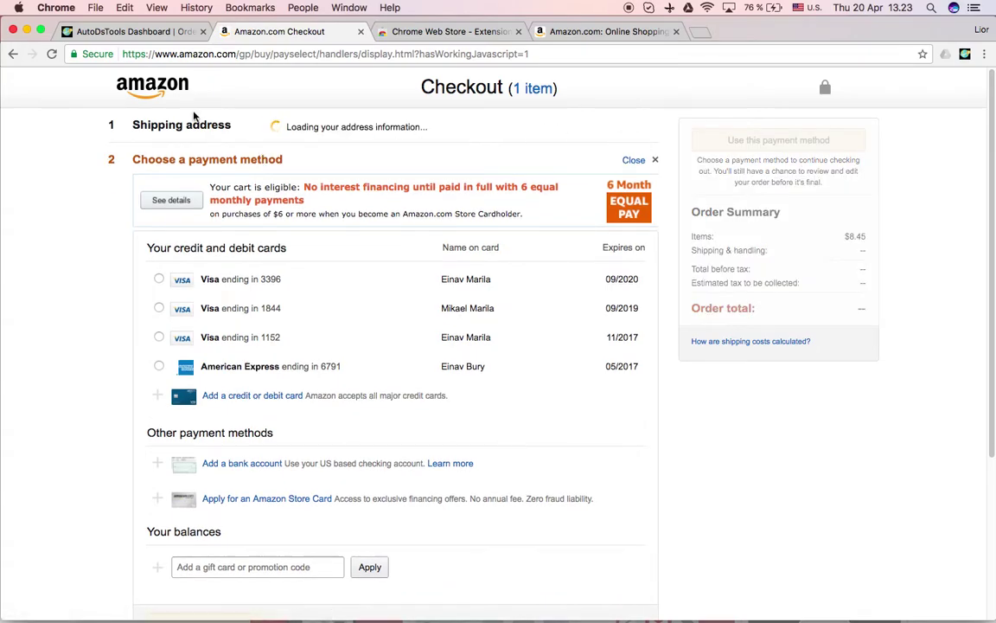
# Open the first AutoDS order's details and copy its address without the phone number
pyautogui.click(130, 31)
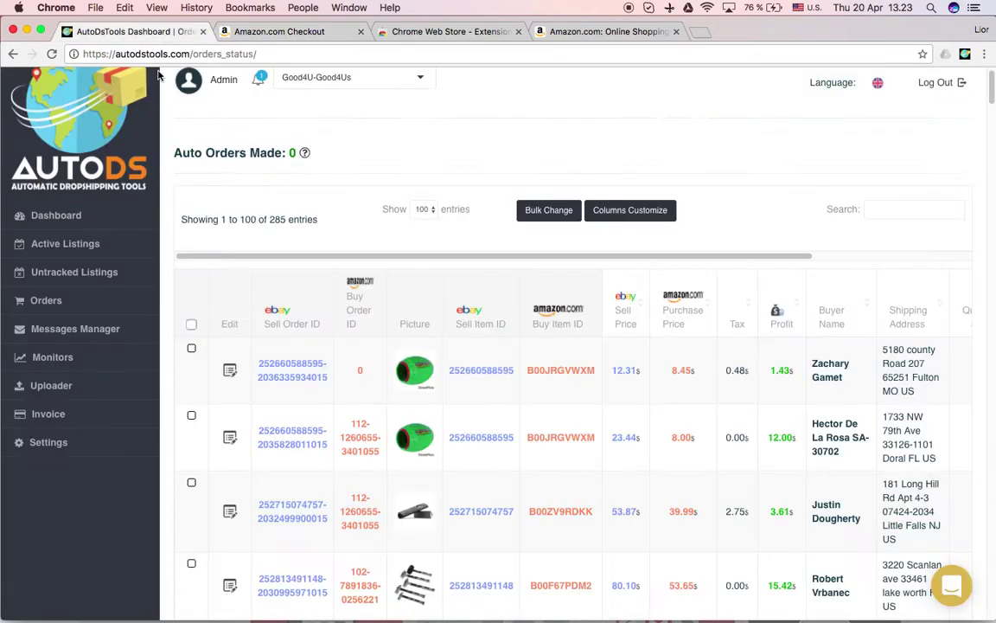
pyautogui.click(230, 370)
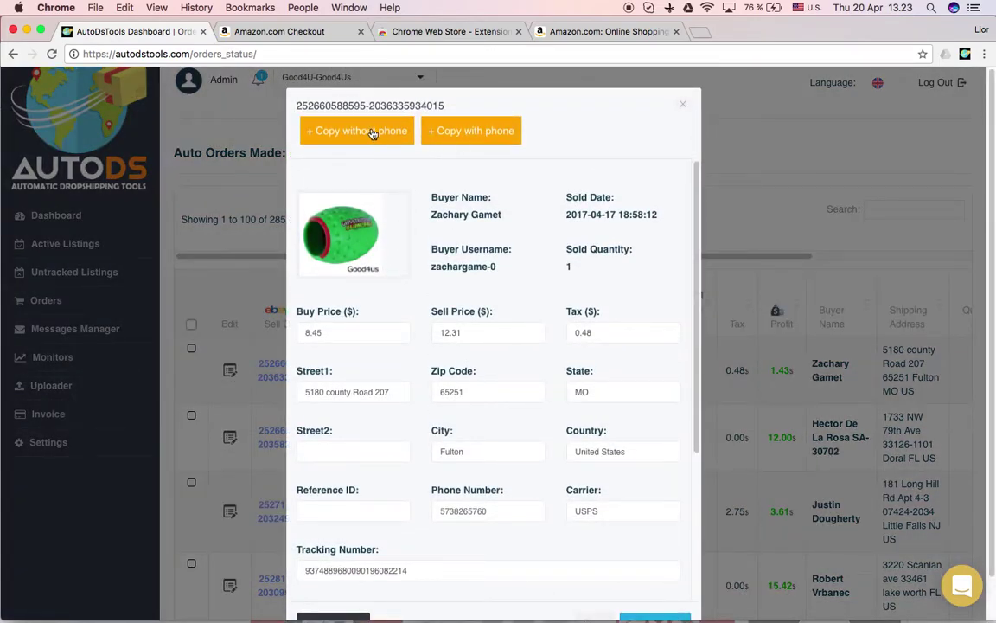
pyautogui.click(337, 125)
# Paste the phone-free order address into a new Amazon address form, then close the form
pyautogui.click(301, 35)
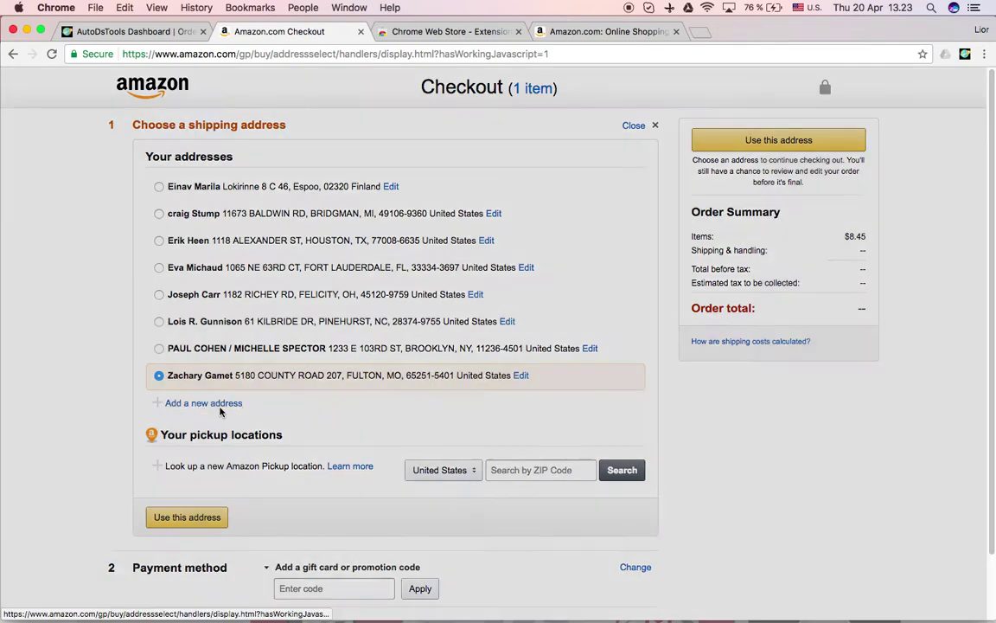
pyautogui.click(220, 408)
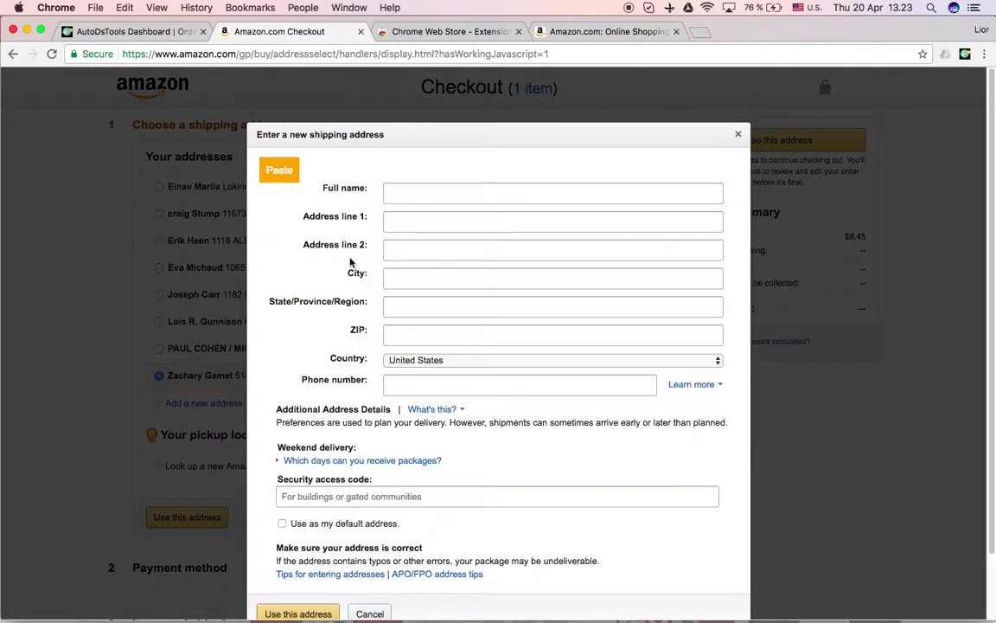
pyautogui.click(286, 170)
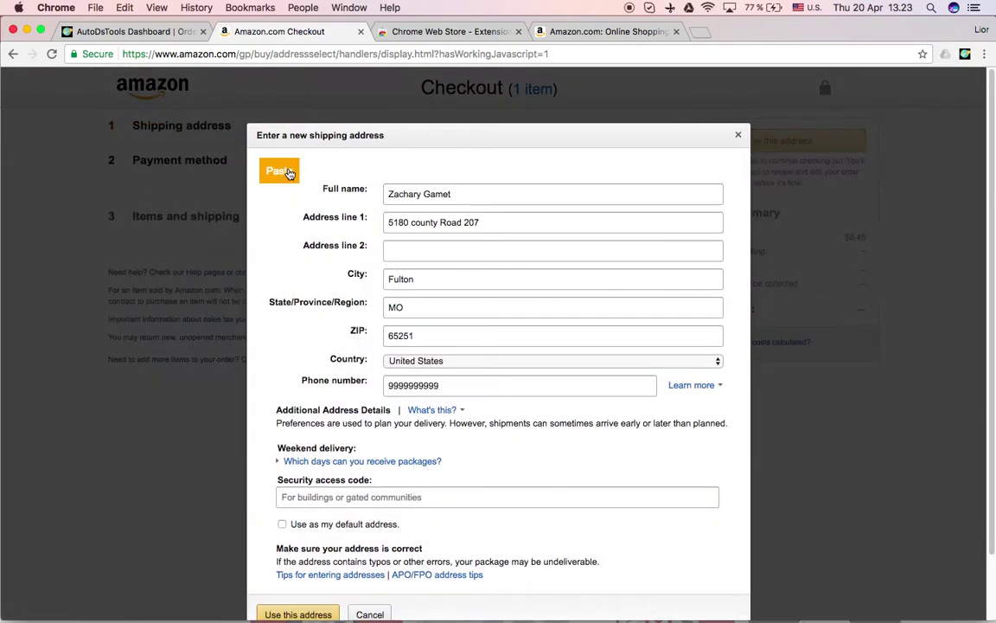
pyautogui.click(467, 387)
pyautogui.moveTo(460, 382); pyautogui.dragTo(374, 385)
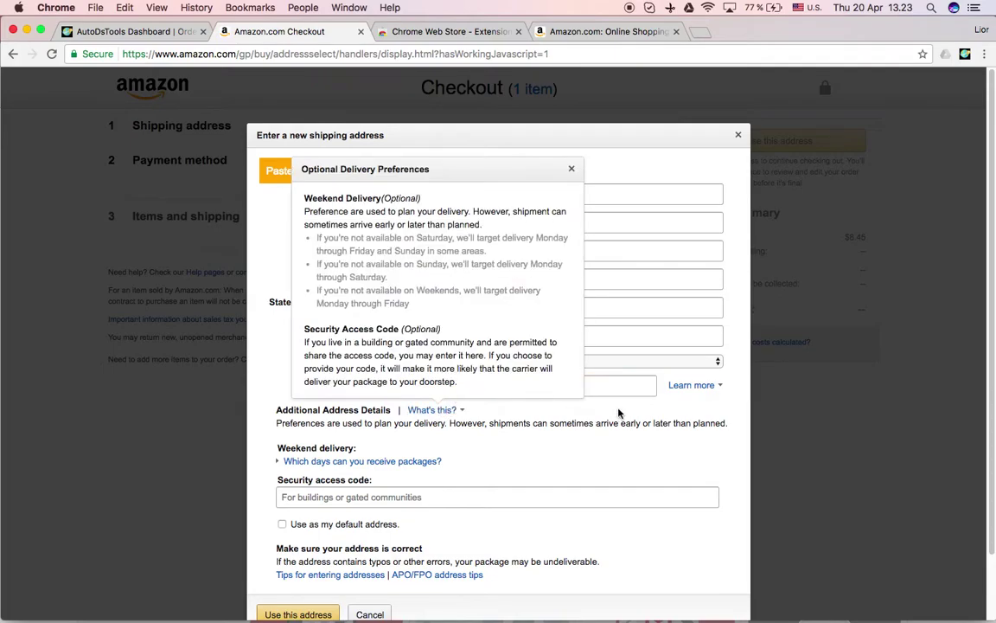
pyautogui.click(634, 468)
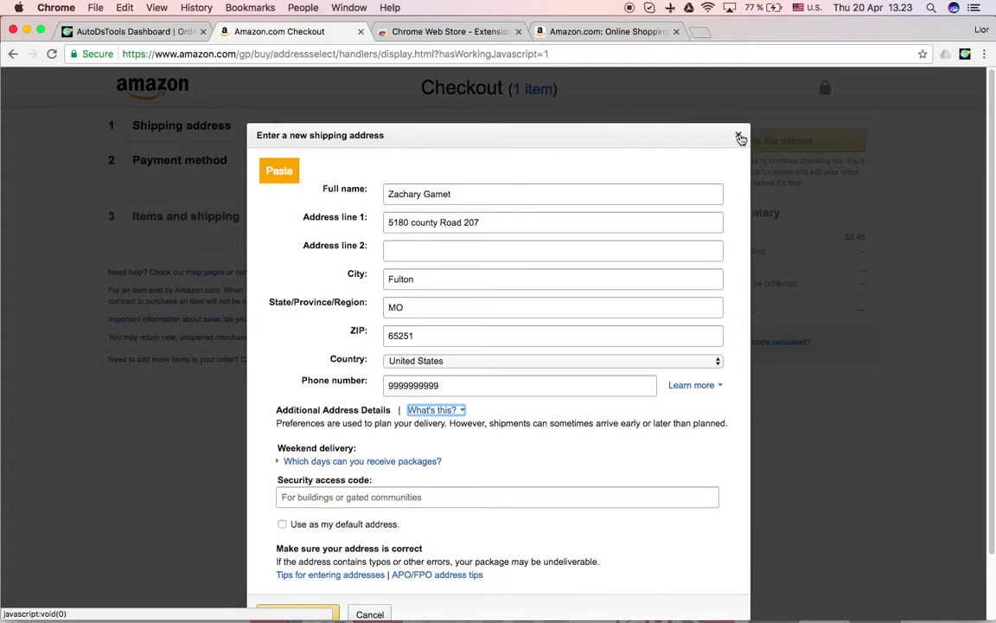
pyautogui.click(738, 135)
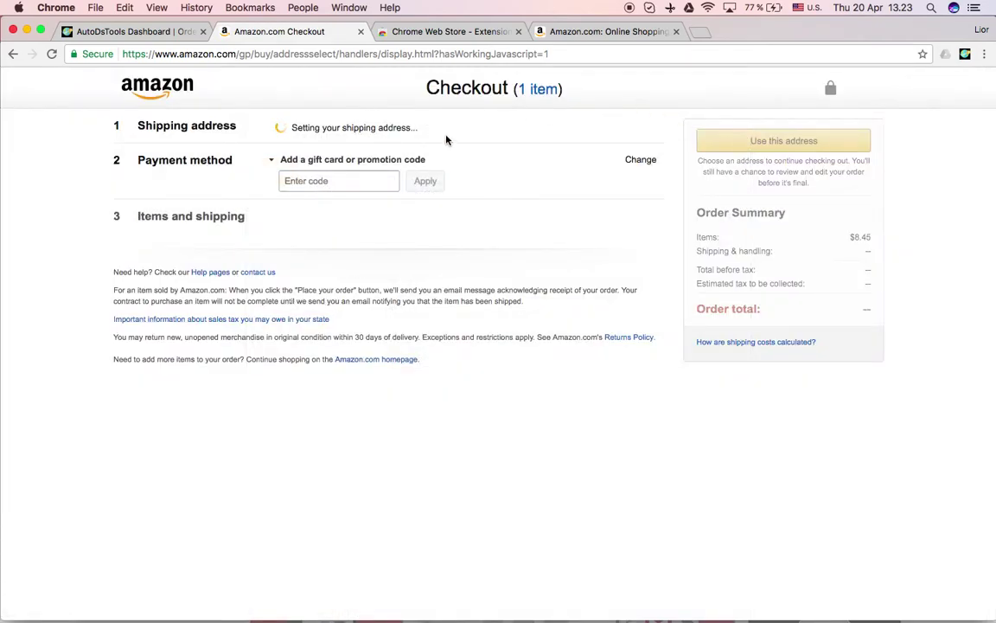
# Leave Amazon checkout and return to the shopping cart
pyautogui.click(538, 89)
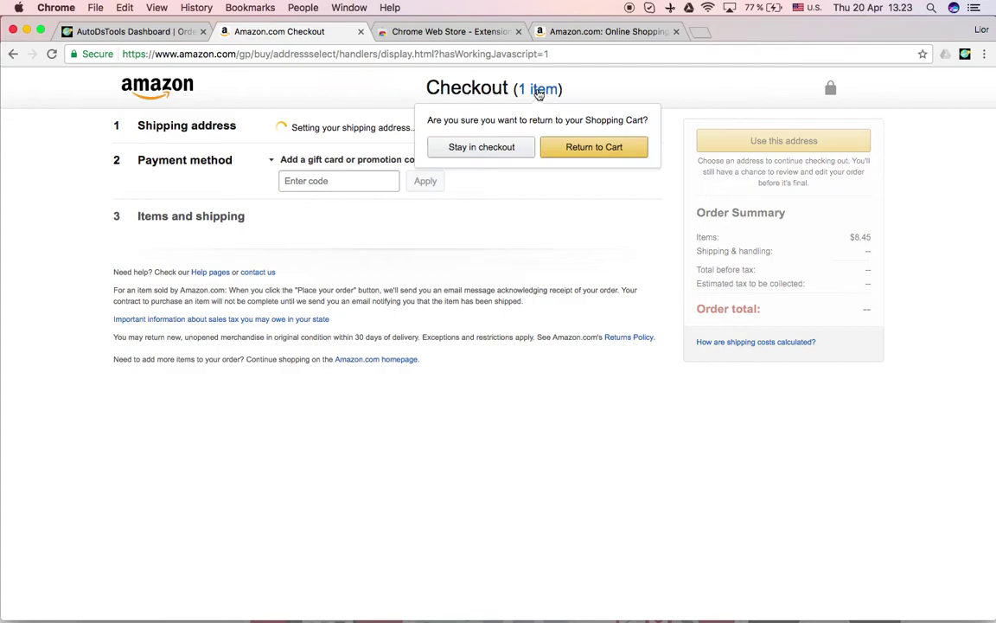
pyautogui.click(583, 147)
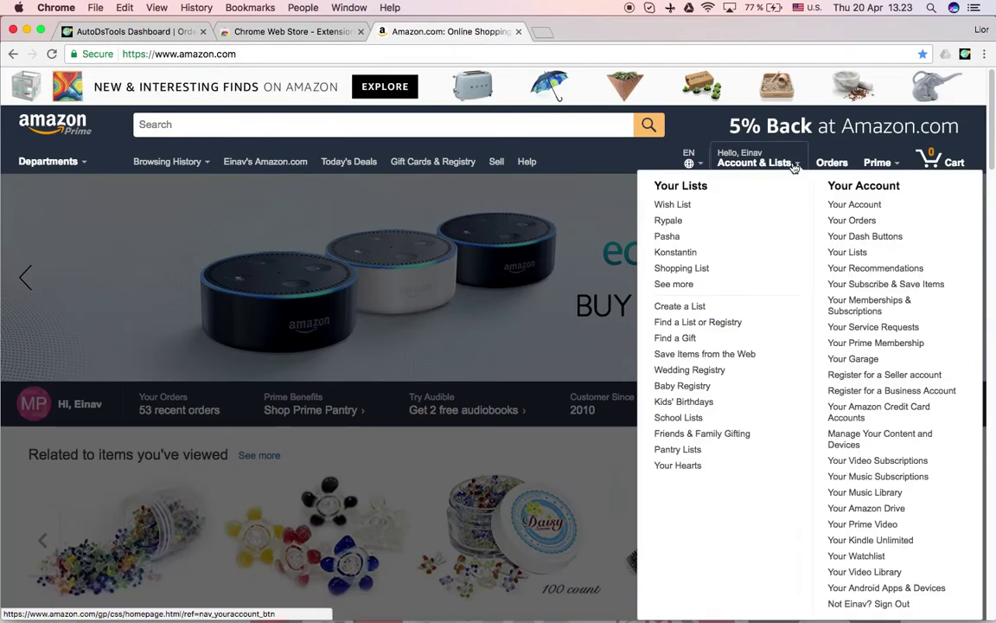
# From Your Account, trigger the extension's delete-all-addresses option in the address book
pyautogui.click(845, 210)
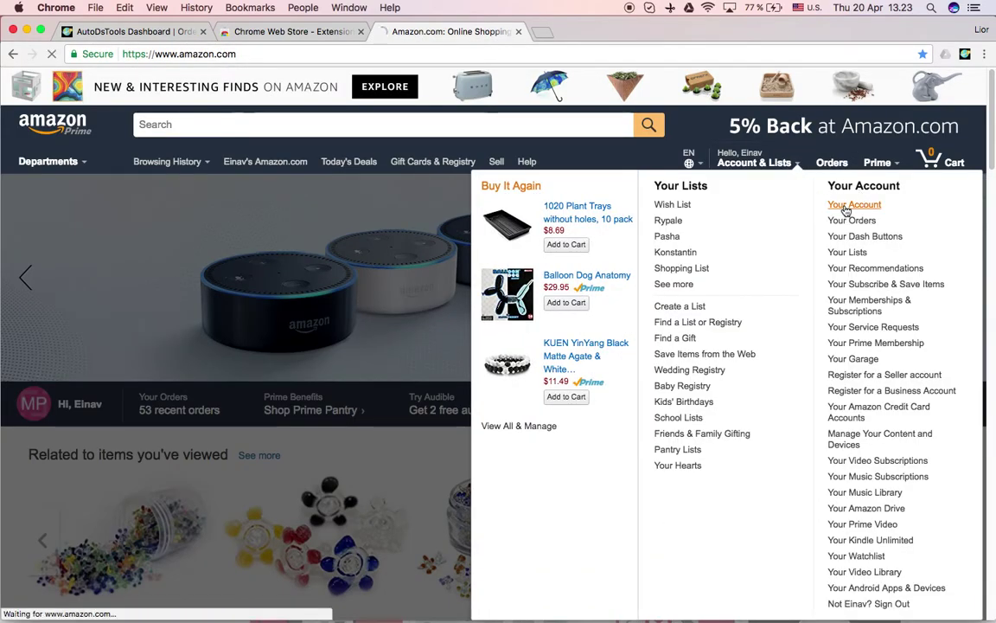
pyautogui.scroll(-1, 478, 276)
pyautogui.scroll(-3, 479, 275)
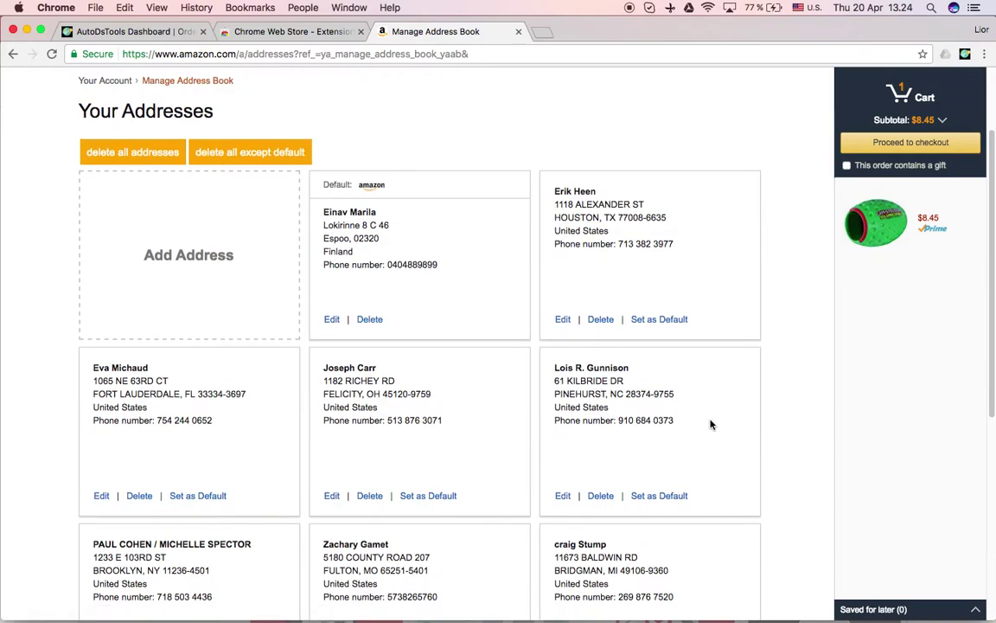
pyautogui.scroll(2, 726, 450)
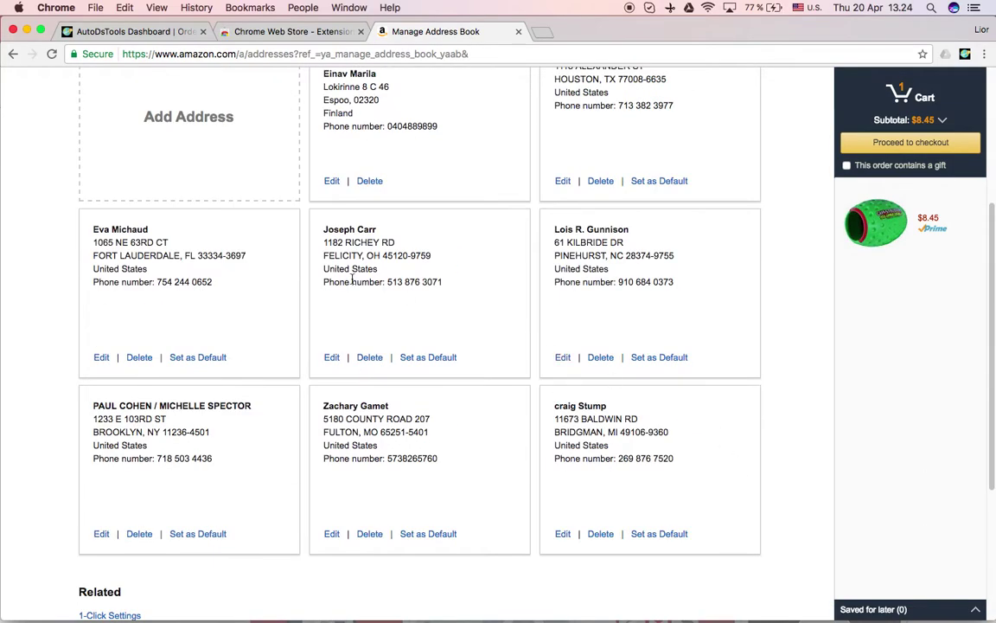
pyautogui.scroll(5, 346, 465)
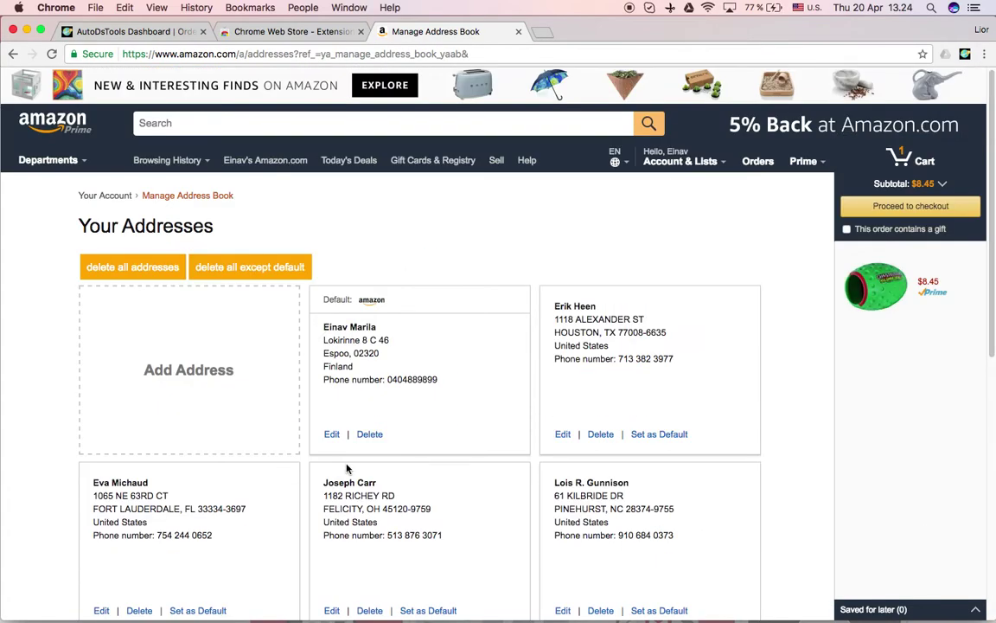
pyautogui.scroll(-4, 412, 429)
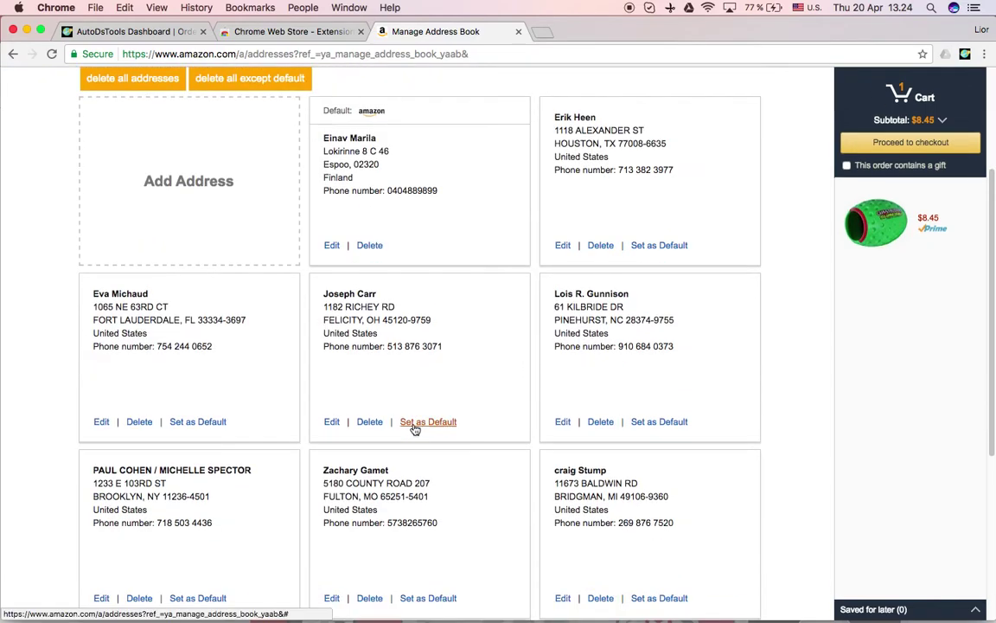
pyautogui.scroll(4, 419, 428)
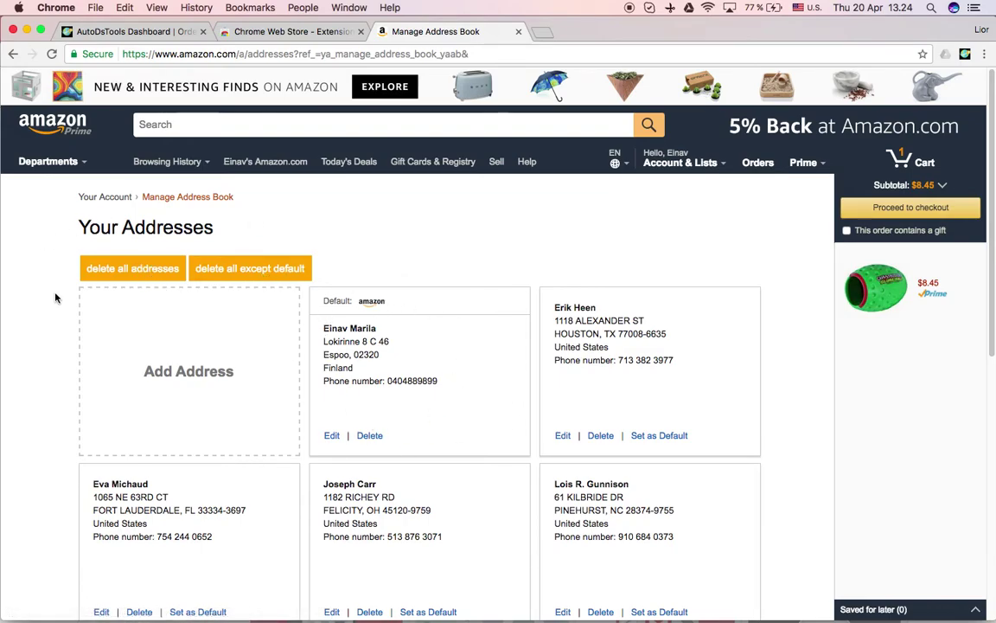
pyautogui.click(152, 272)
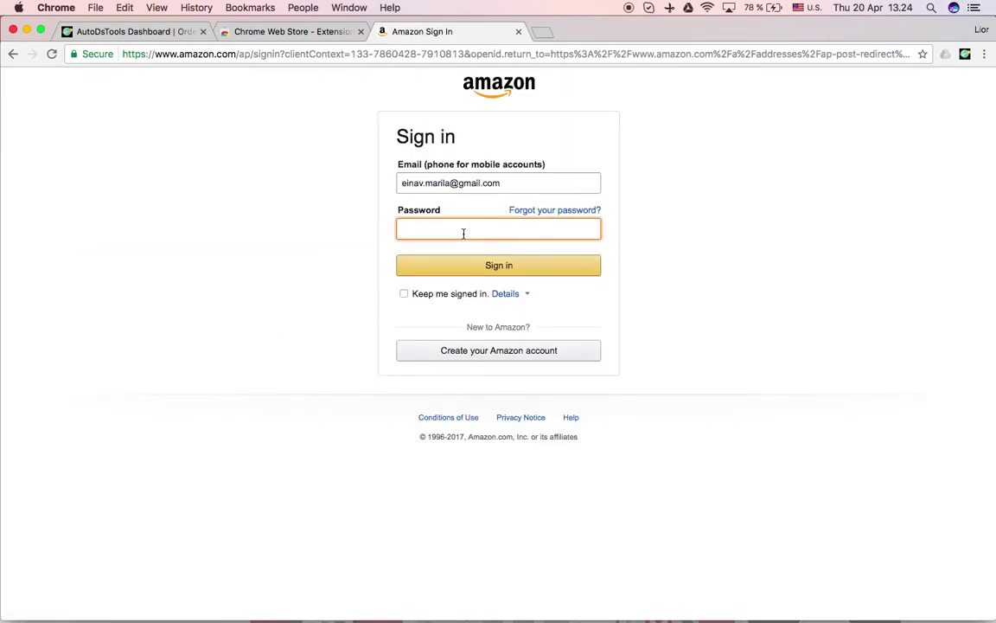
# Submit the Amazon sign-in form with the account password
pyautogui.click(418, 271)
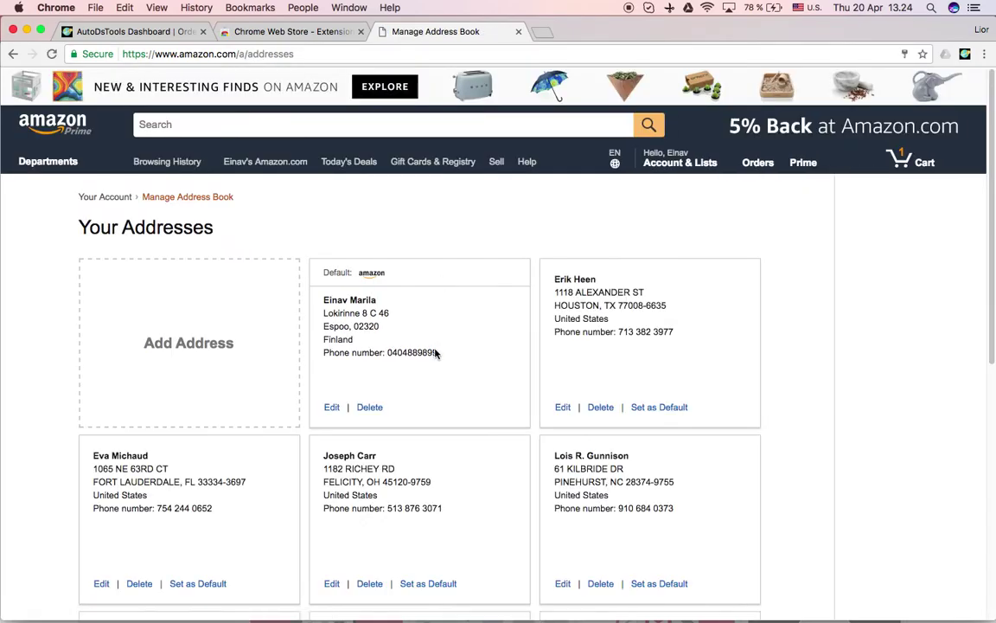
# Run the delete-all-addresses action twice so only the default Fresh address remains
pyautogui.click(127, 267)
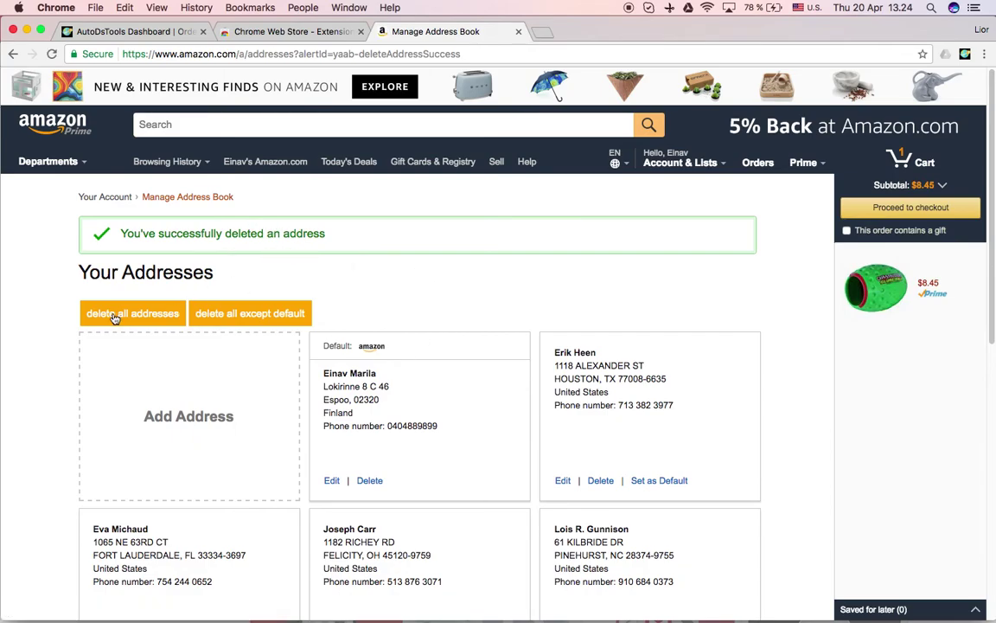
pyautogui.scroll(-4, 145, 346)
pyautogui.scroll(4, 164, 378)
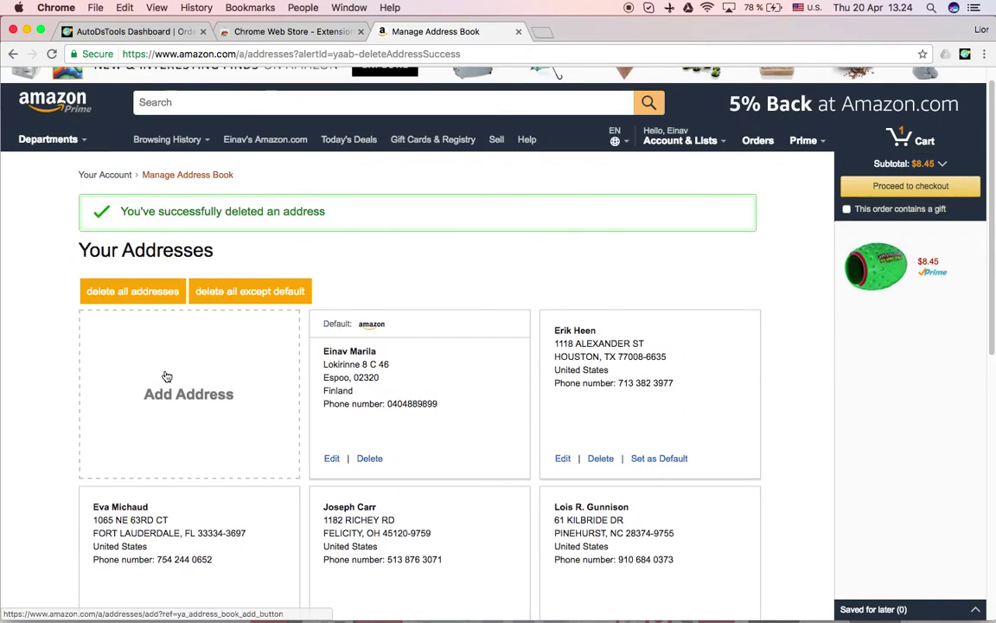
pyautogui.click(132, 293)
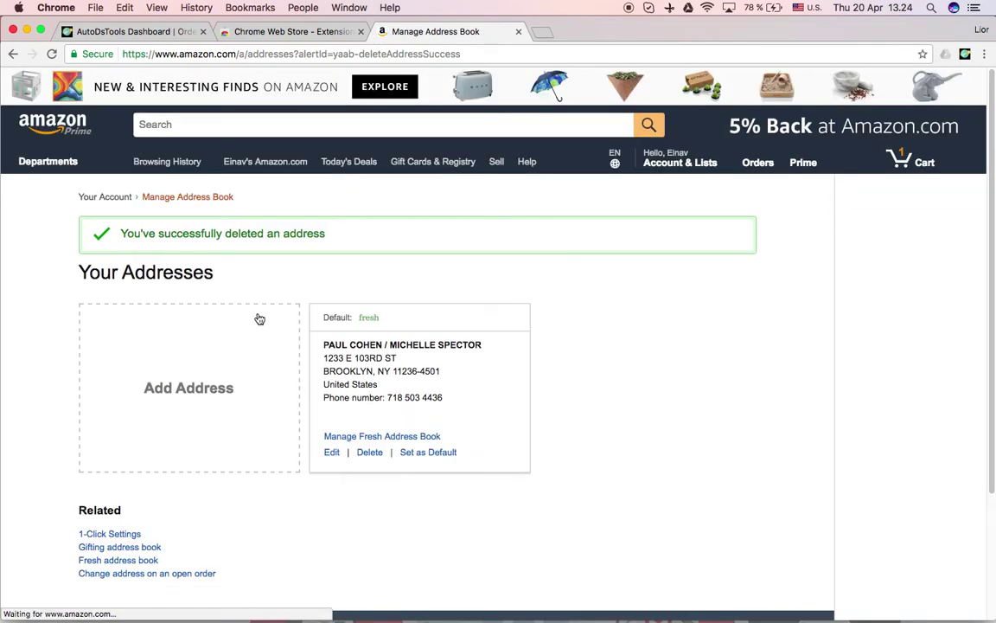
pyautogui.scroll(-4, 414, 396)
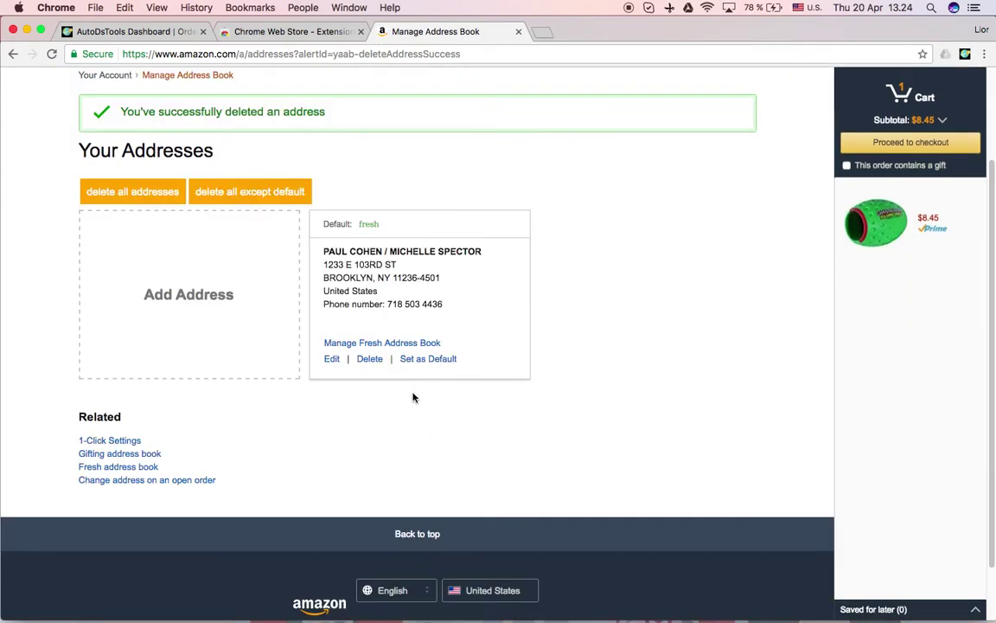
pyautogui.scroll(4, 414, 407)
# Close the Amazon address book tab, then dismiss the AutoDS order details dialog to reveal the 285-entry orders table
pyautogui.click(518, 31)
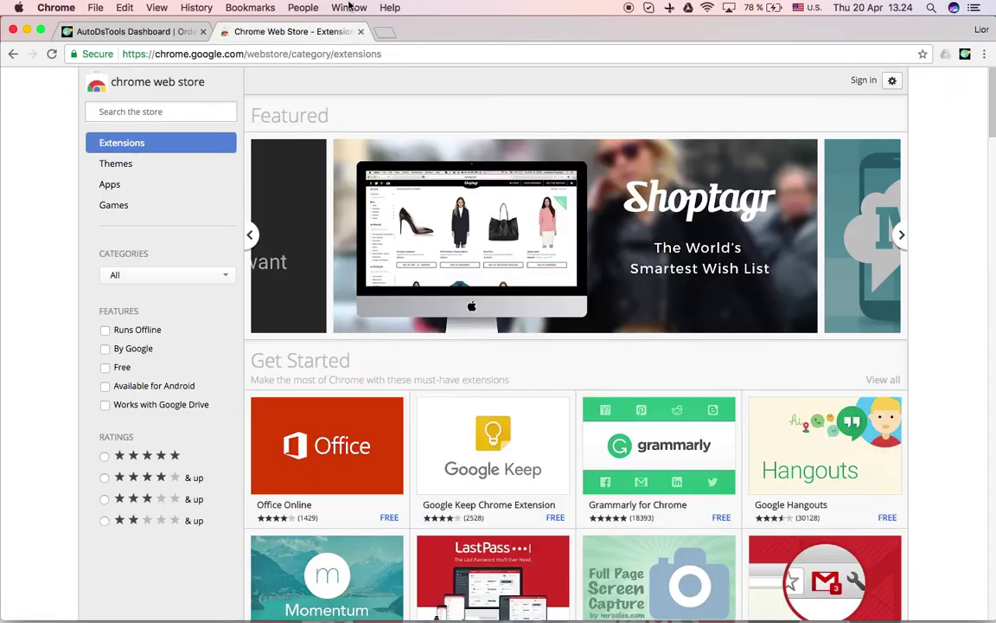
pyautogui.click(128, 32)
pyautogui.scroll(-6, 490, 378)
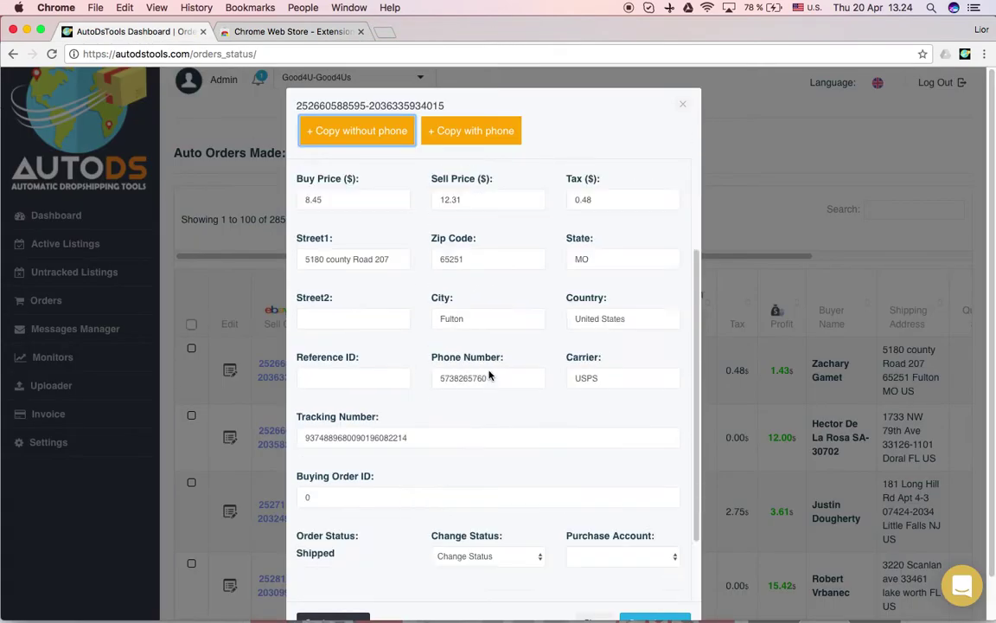
pyautogui.scroll(6, 625, 310)
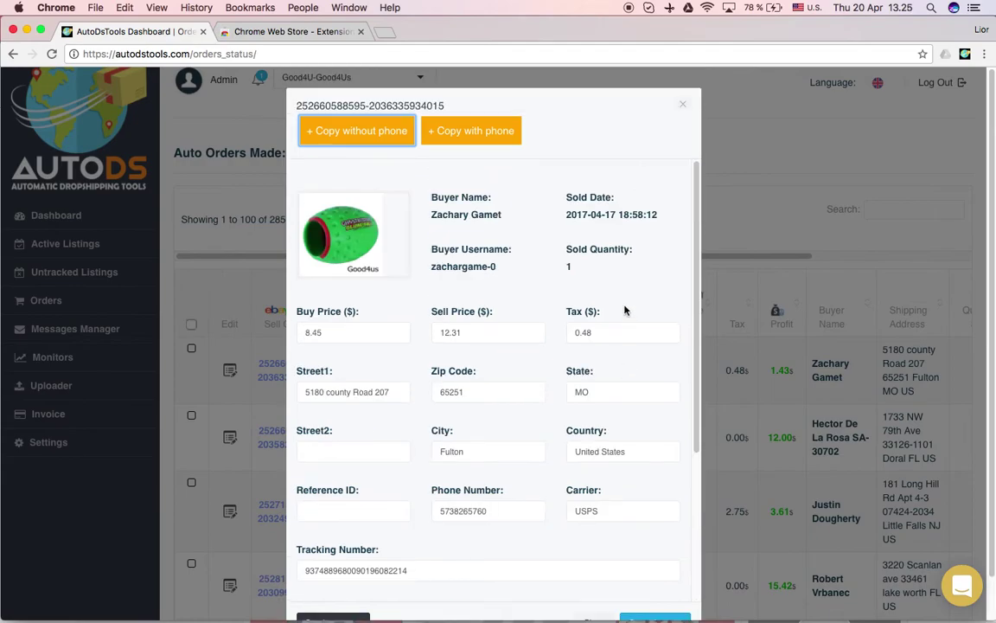
pyautogui.click(684, 108)
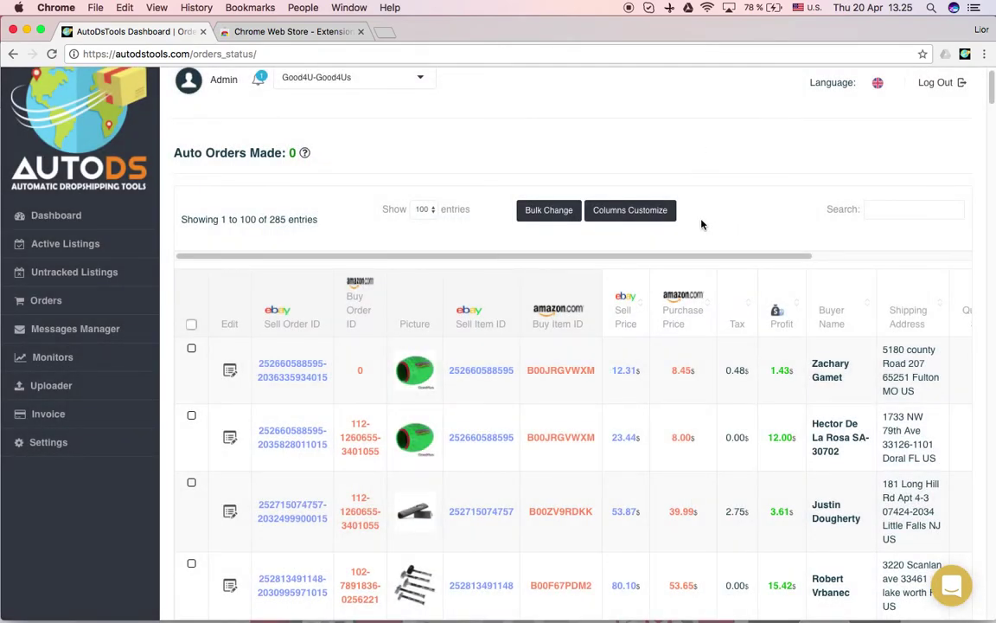
pyautogui.scroll(-3, 712, 218)
pyautogui.scroll(4, 698, 244)
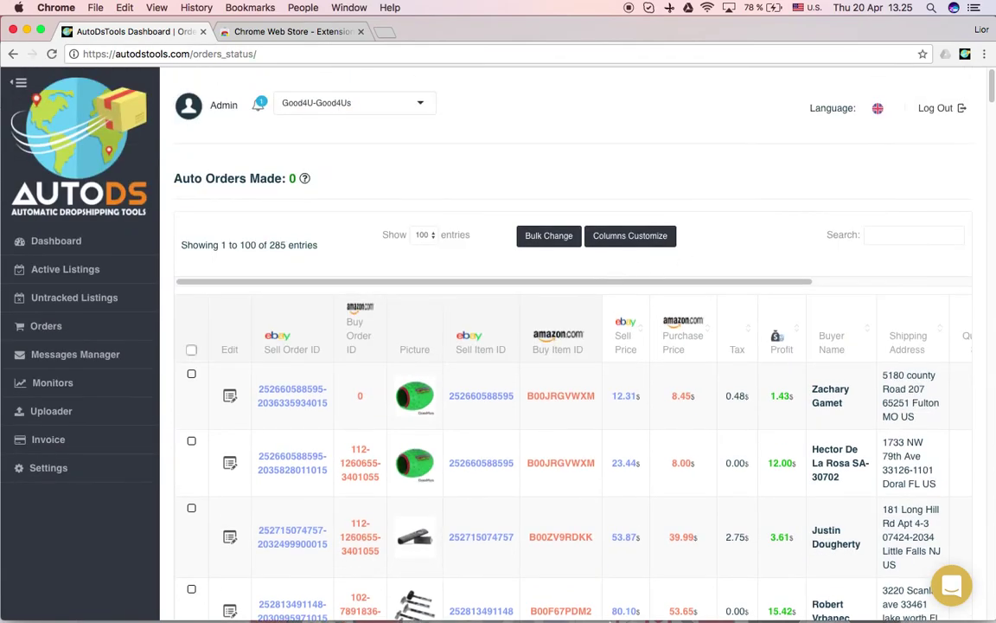